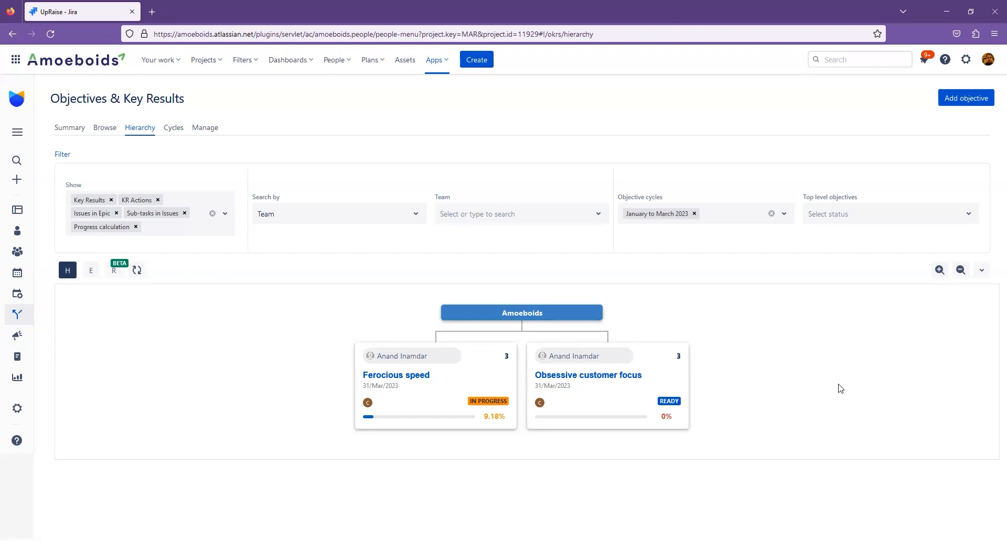
- Expand the OKR hierarchy by one level and look over the team objectives beneath the two company objectives
left_click(984, 274)
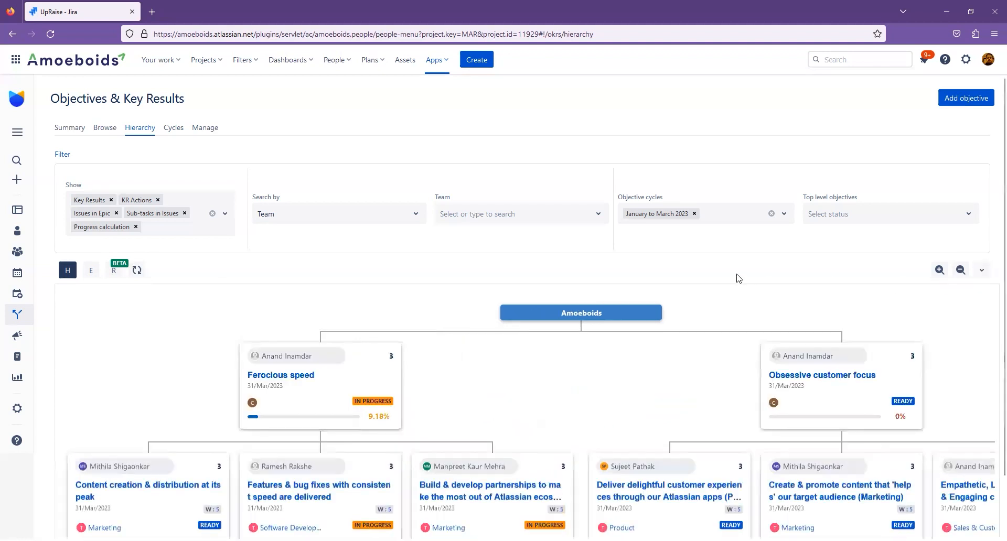
scroll(656, 283, "down", 2)
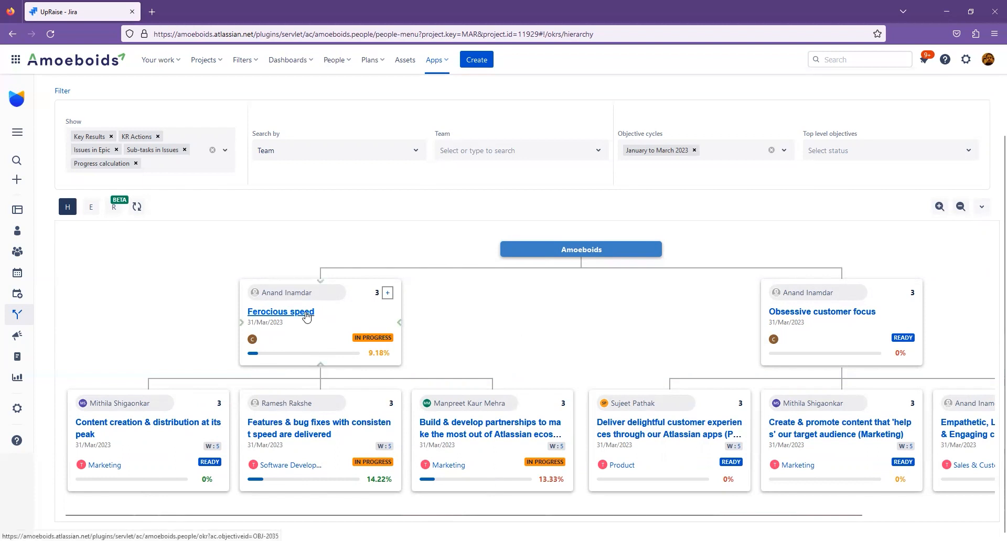
scroll(569, 359, "up", 1)
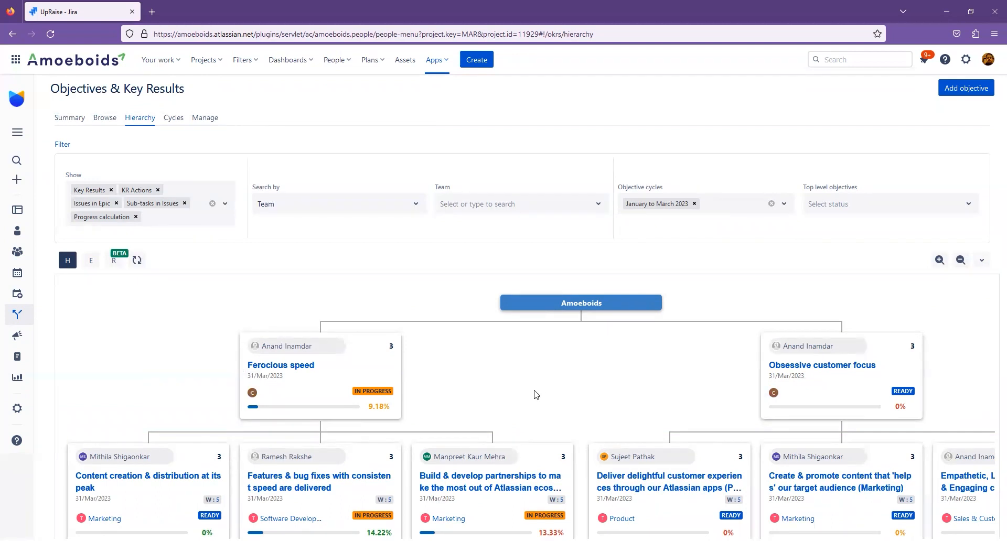
scroll(536, 394, "down", 1)
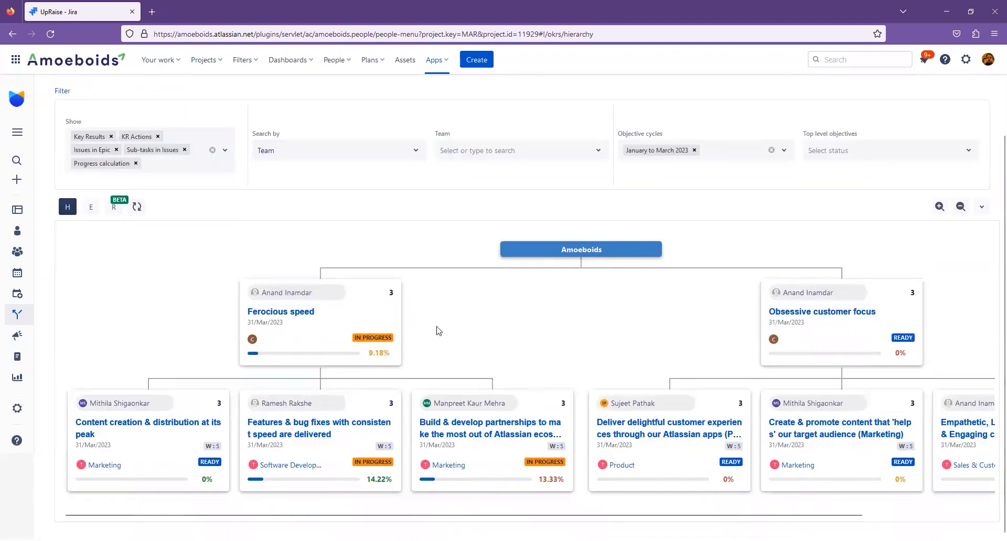
scroll(524, 346, "up", 1)
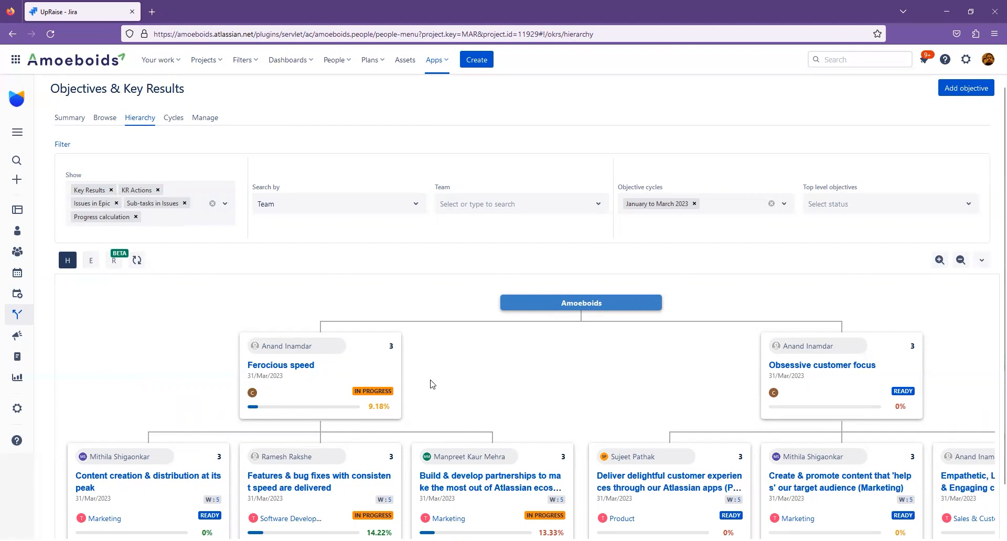
- Open the "Ferocious speed" objective and collapse and re-expand its Objective alignment tree
left_click(305, 373)
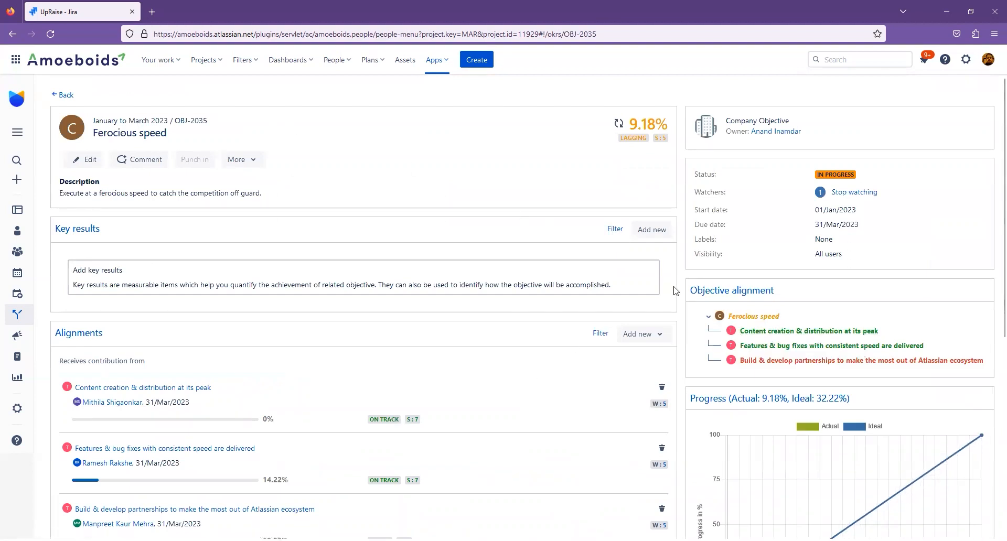
left_click(720, 297)
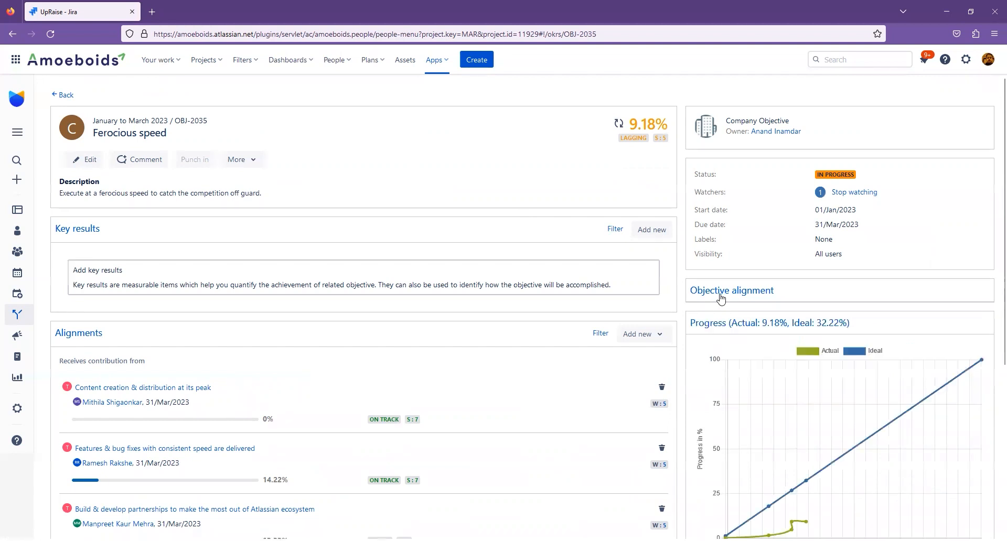
left_click(719, 297)
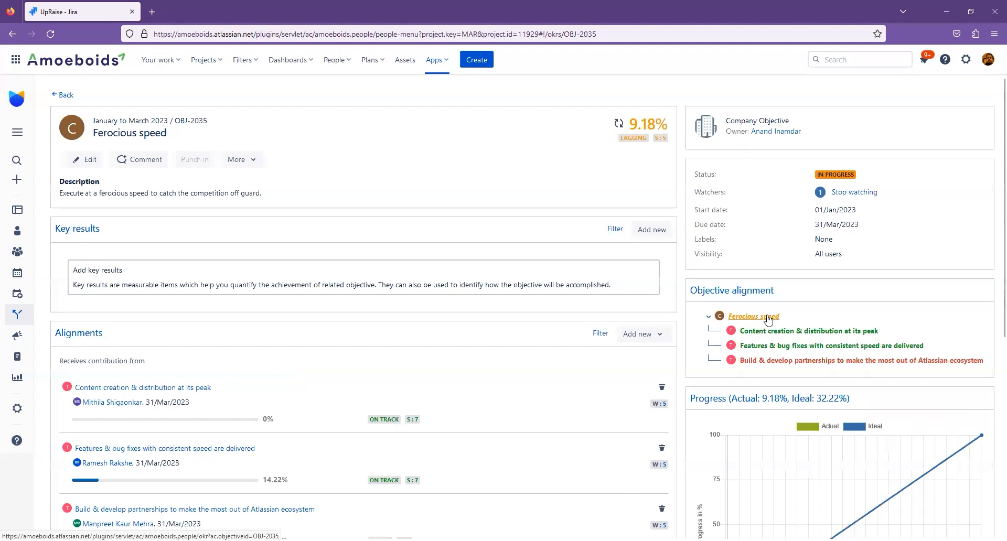
- Check the filter and the options for adding a new alignment in the Alignments section of "Ferocious speed"
scroll(77, 229, "down", 3)
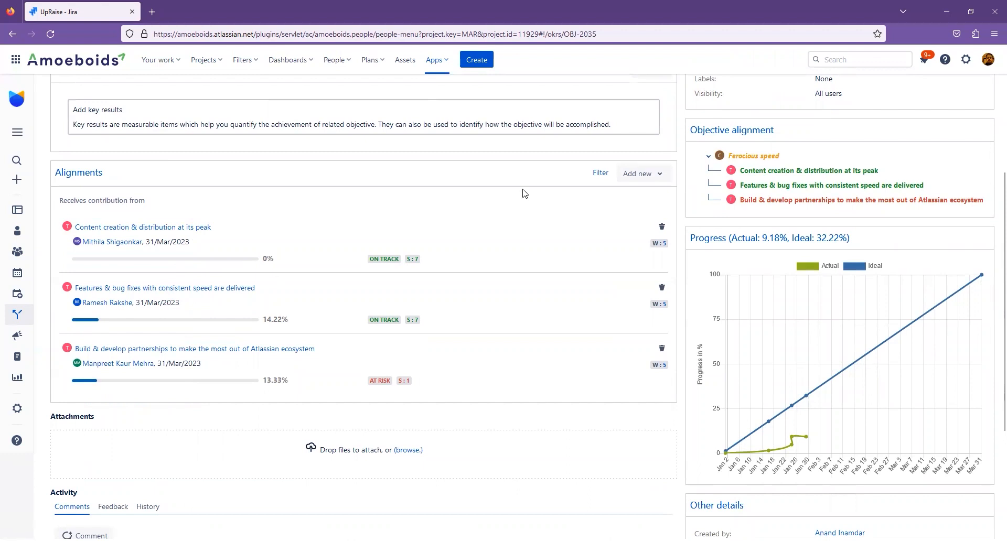
left_click(600, 175)
left_click(423, 181)
left_click(629, 182)
left_click(449, 179)
scroll(472, 273, "up", 1)
left_click(645, 232)
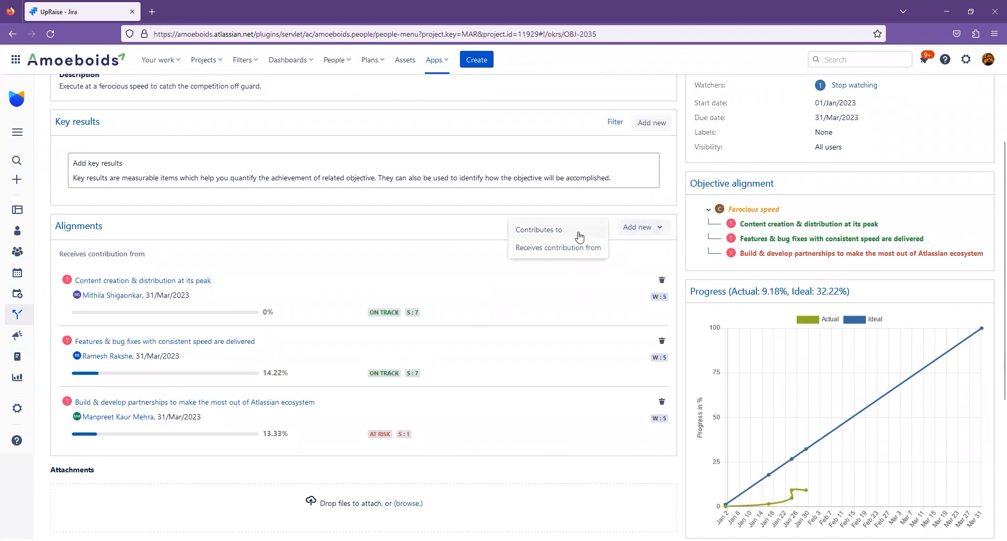
left_click(474, 226)
left_click(650, 231)
left_click(439, 219)
- Review the objective's details and highlight the "Receives contribution from" heading above its contributing objectives
scroll(356, 334, "up", 2)
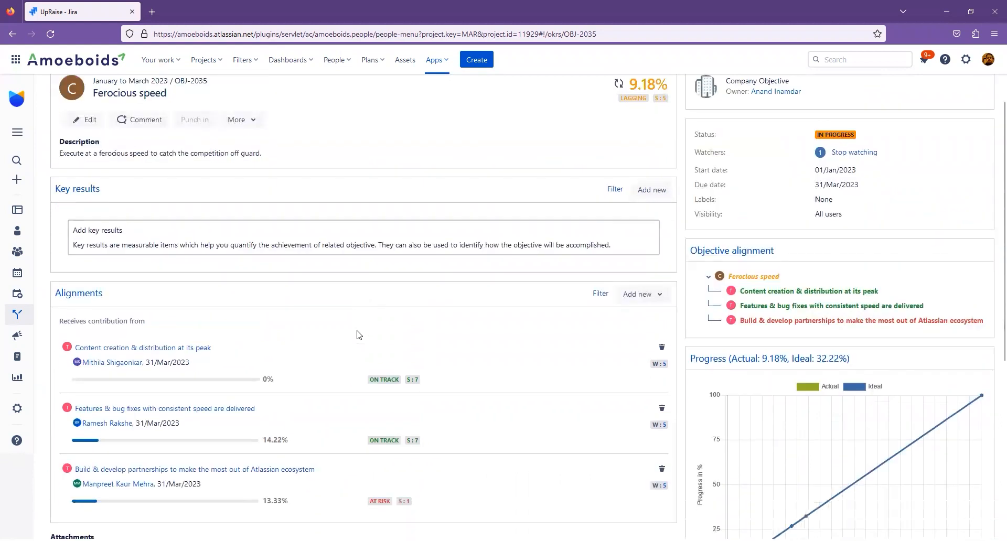
scroll(359, 334, "up", 1)
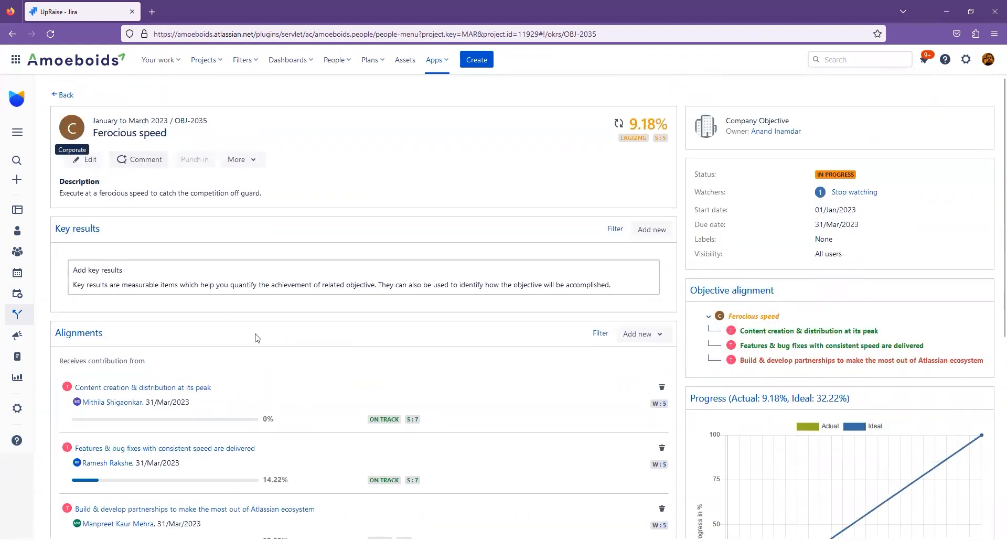
scroll(257, 338, "down", 4)
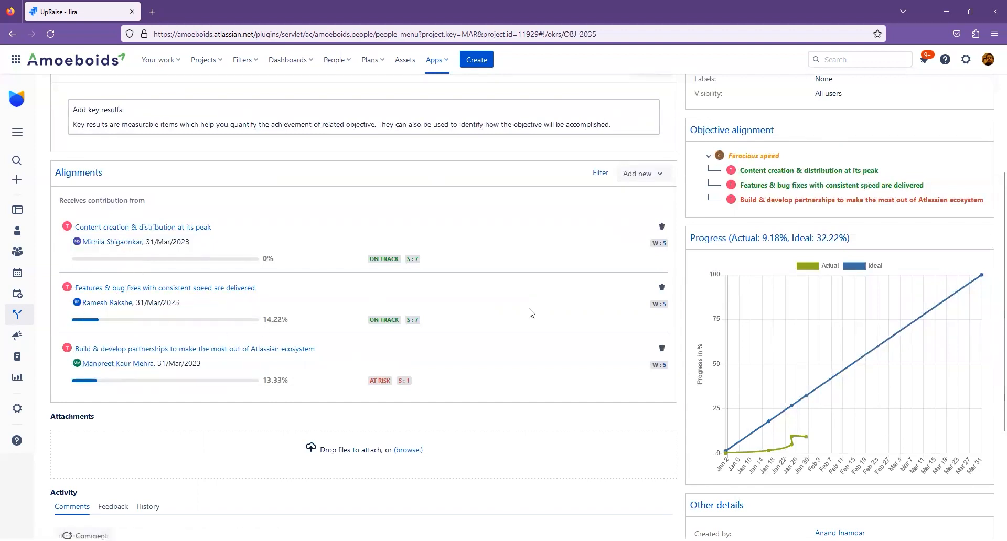
scroll(531, 313, "up", 4)
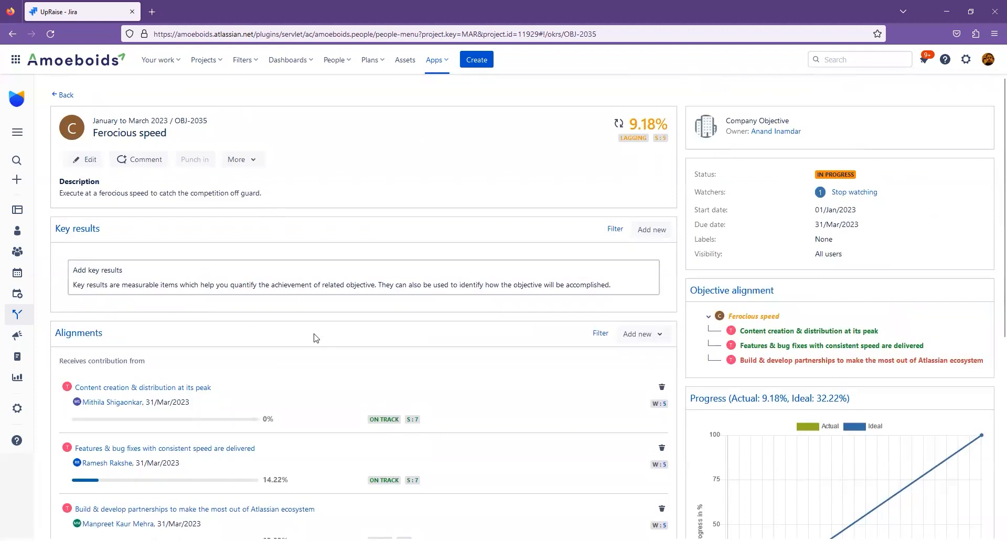
scroll(313, 338, "down", 4)
left_click_drag(145, 147, 59, 149)
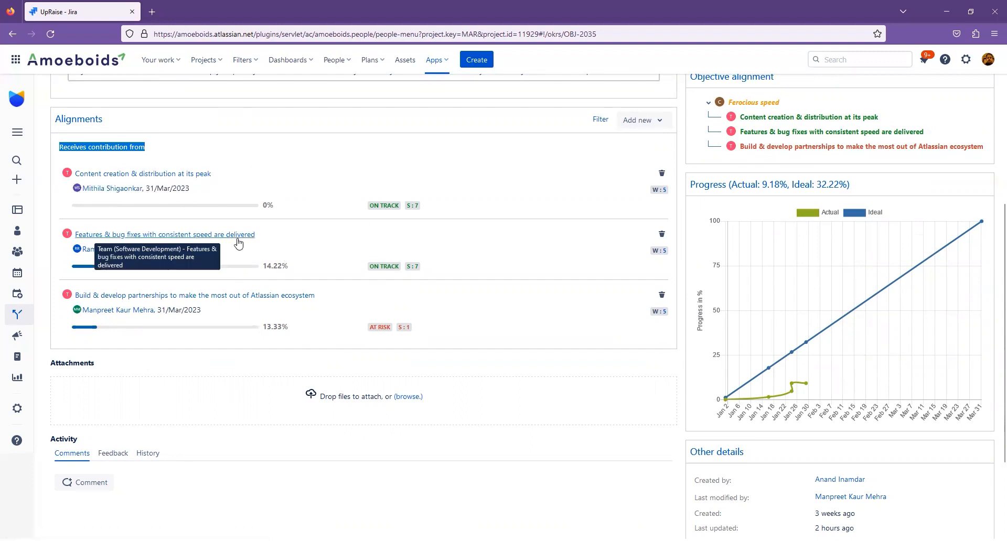
- Open the contributing objective "Features & bug fixes with consistent speed are delivered" and view the options for adding an alignment to it
left_click(253, 234)
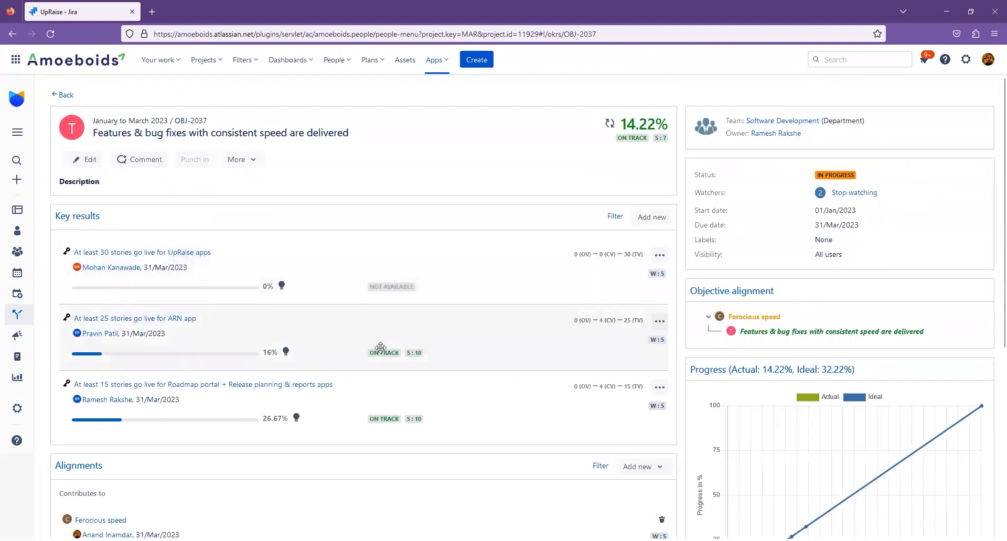
scroll(310, 283, "down", 3)
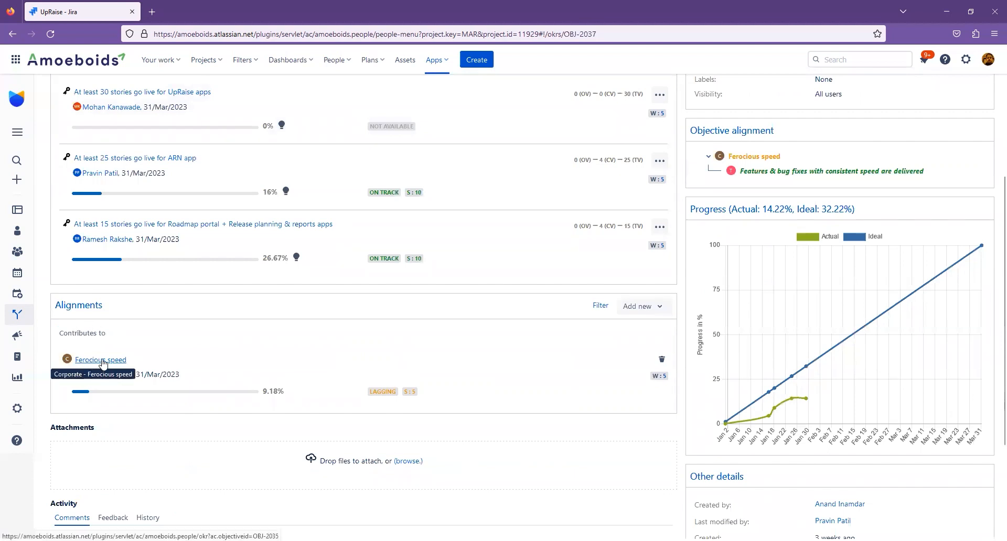
left_click(639, 309)
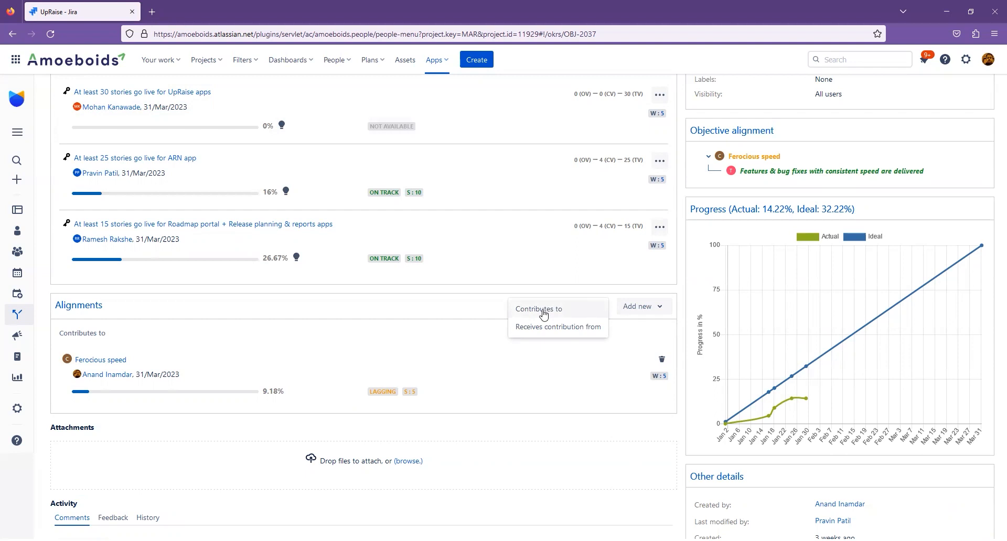
left_click(443, 367)
scroll(444, 358, "up", 3)
scroll(444, 359, "down", 4)
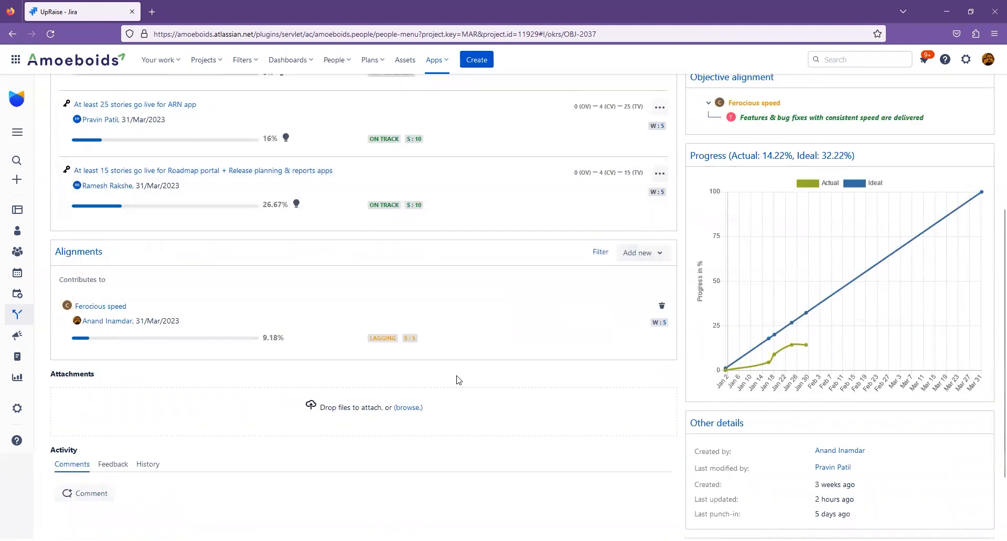
- Start a new "Contributes to" alignment and show its Search or Create options
left_click(642, 253)
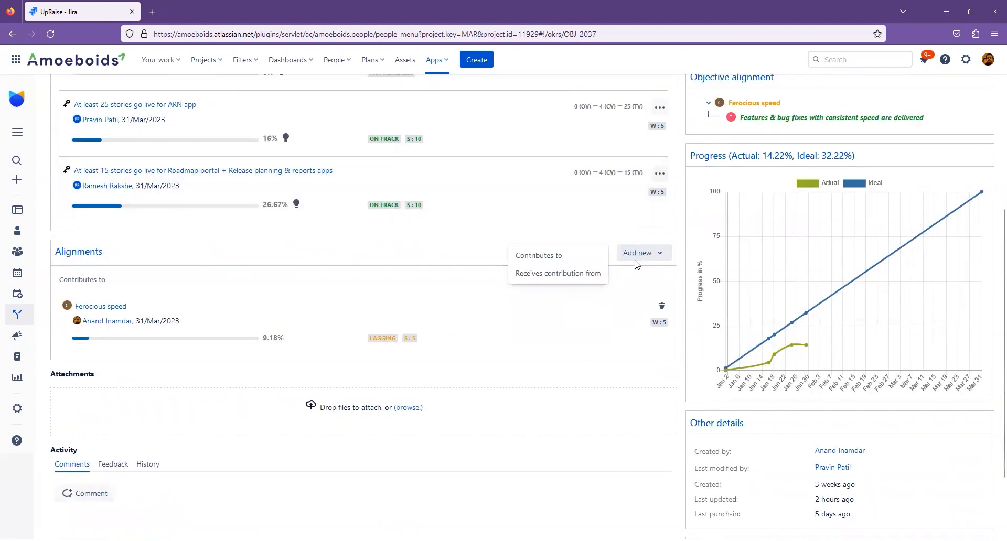
left_click(581, 257)
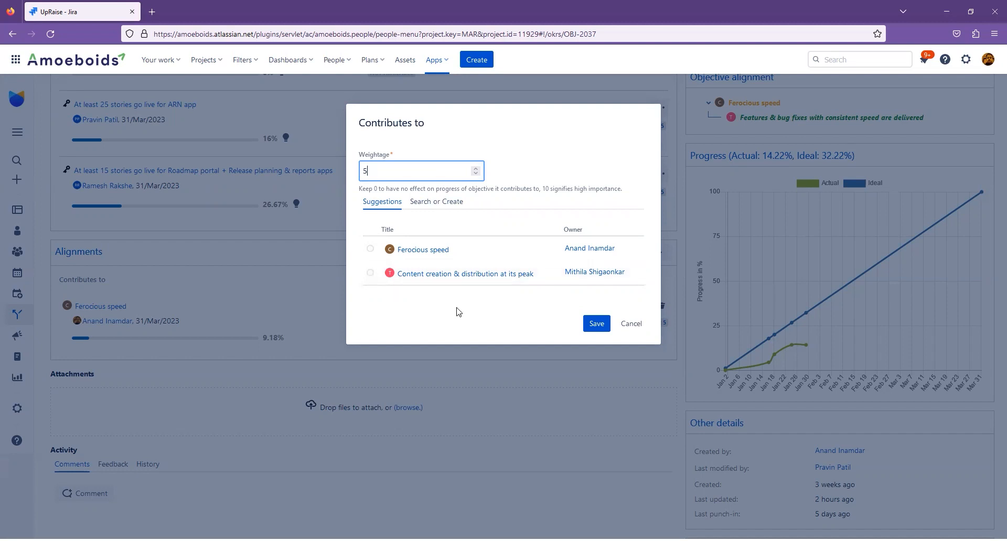
left_click(437, 209)
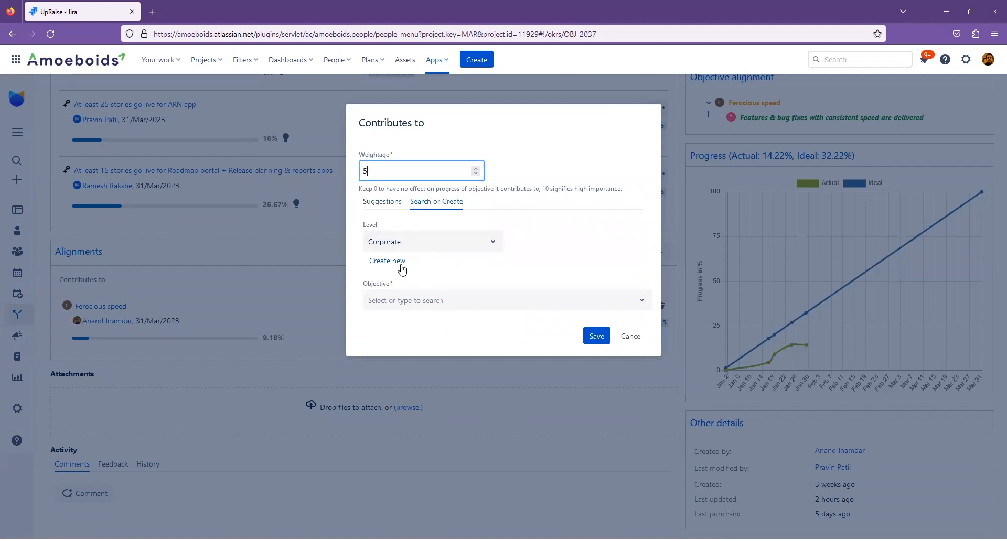
- Try a weightage of 0 for the contribution, return to the suggested objectives and discard the alignment
triple_click(373, 158)
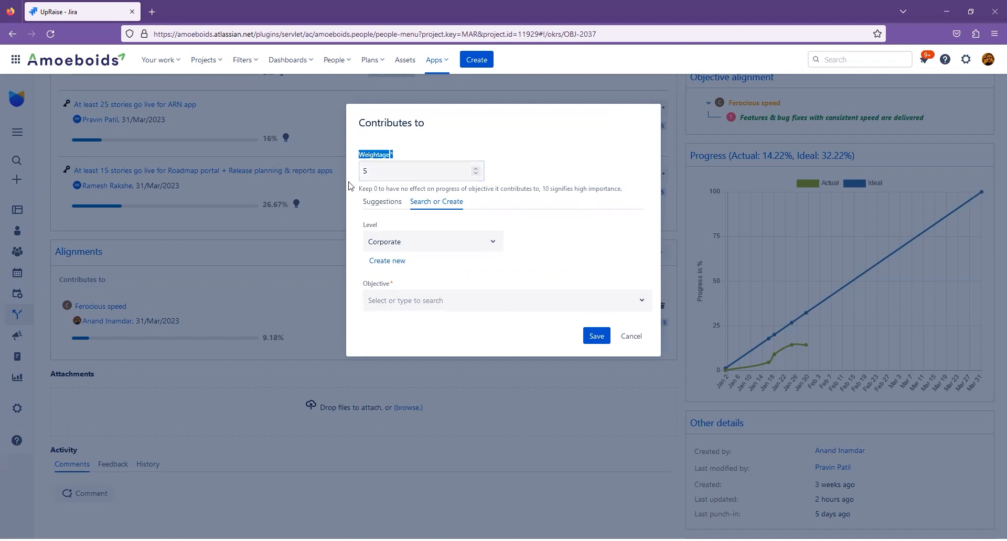
double_click(374, 170)
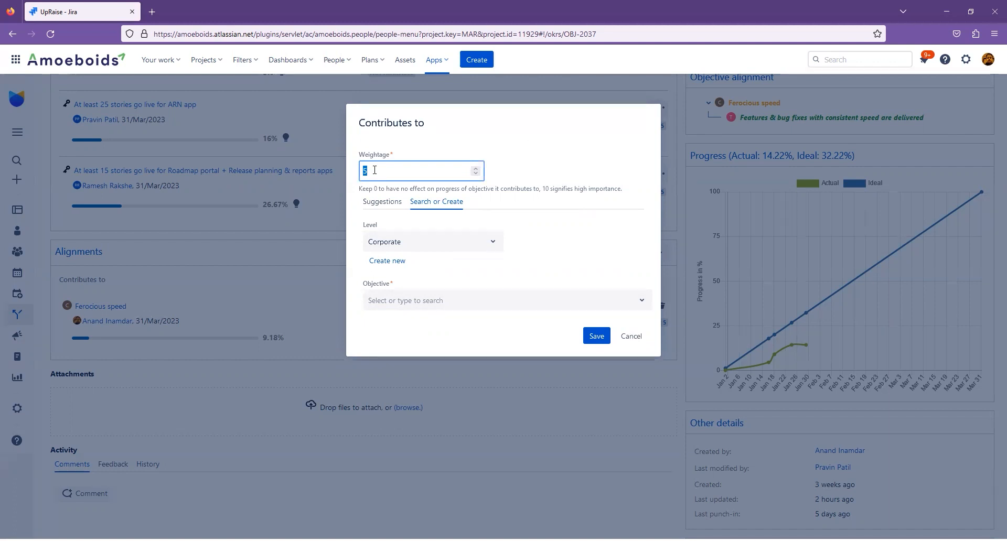
type("0")
left_click(537, 129)
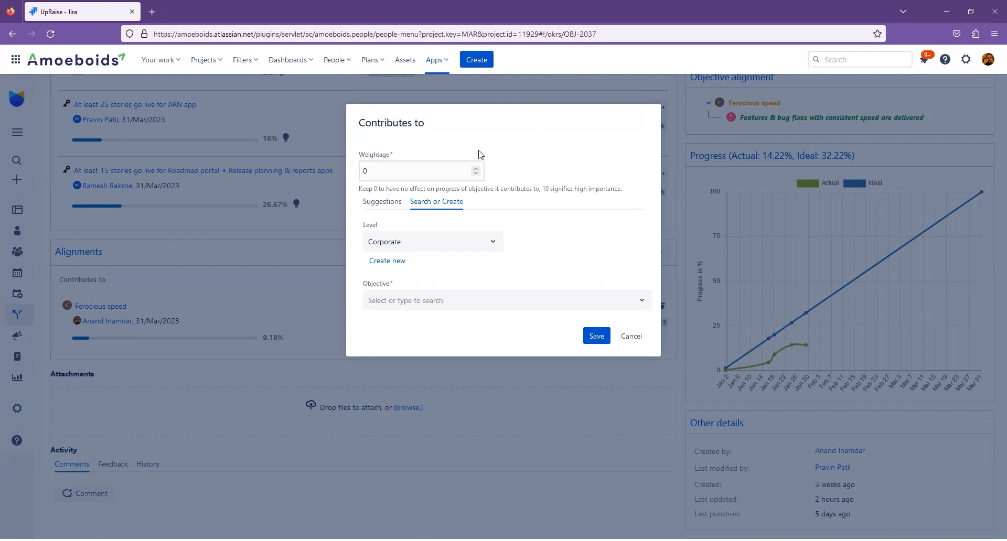
left_click(392, 204)
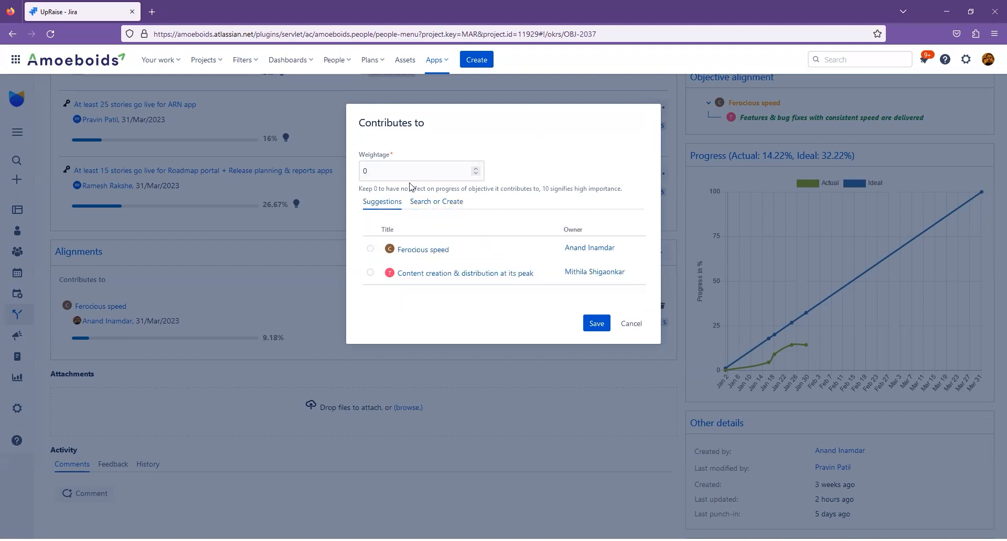
left_click(633, 325)
- Look at the suggestions and the Search or Create options for a new "Receives contribution from" alignment, and cancel it
left_click(647, 254)
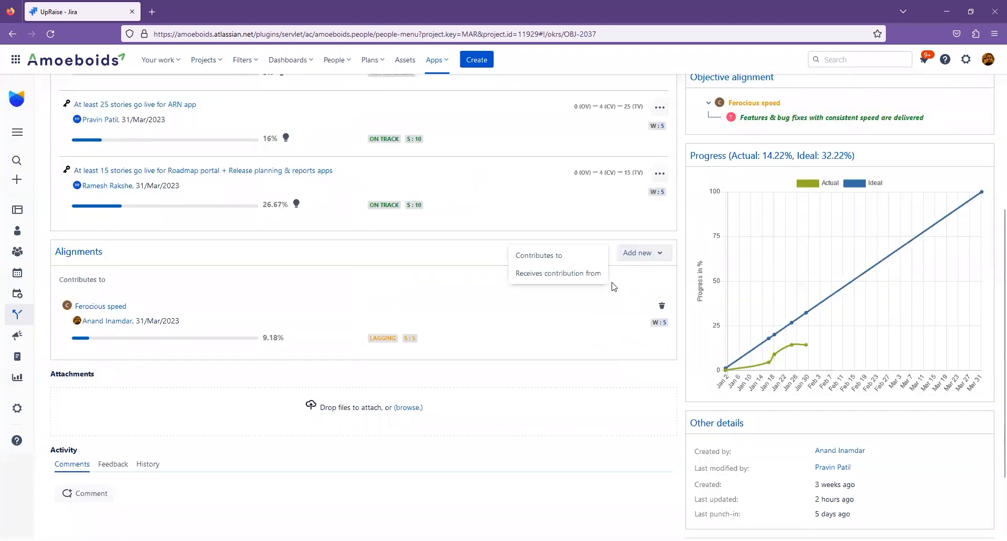
left_click(580, 275)
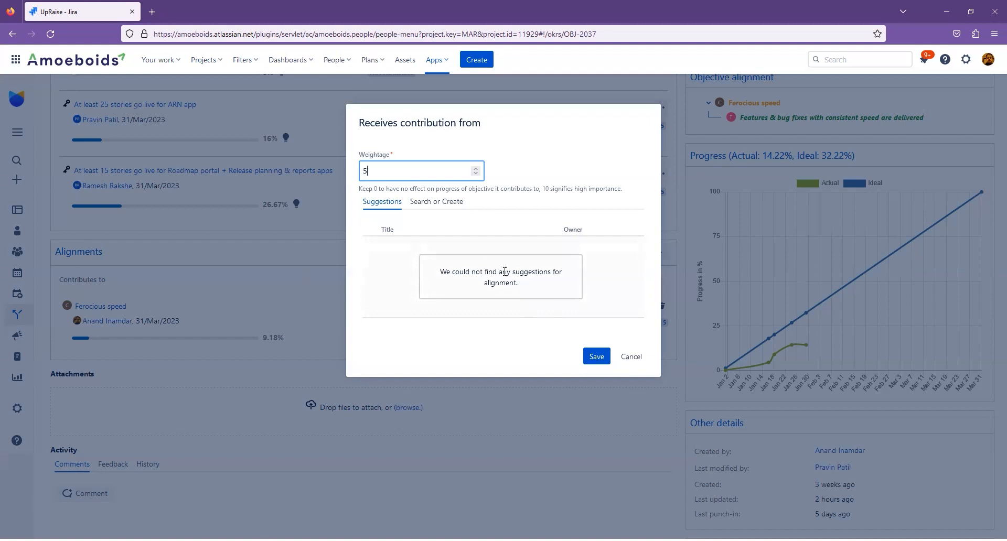
left_click(446, 206)
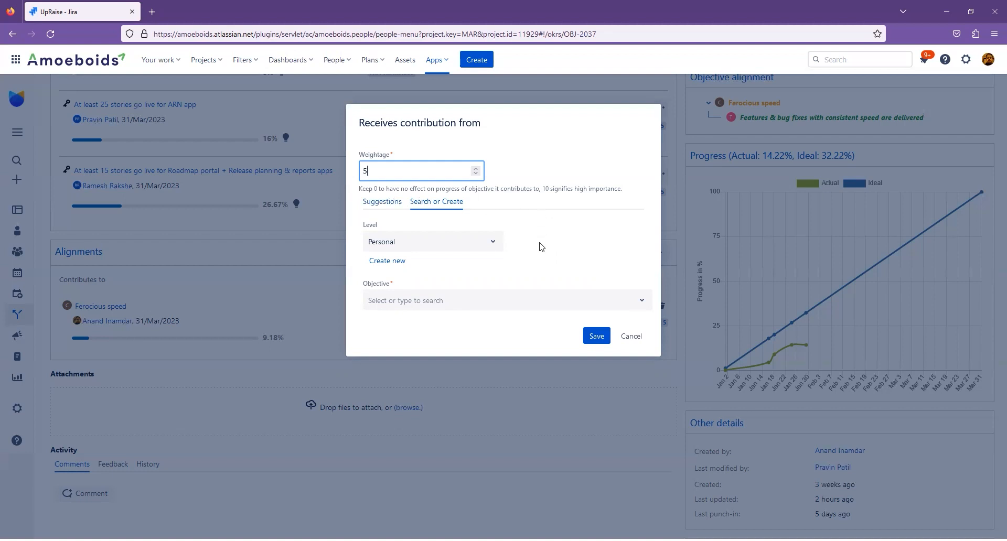
left_click(636, 337)
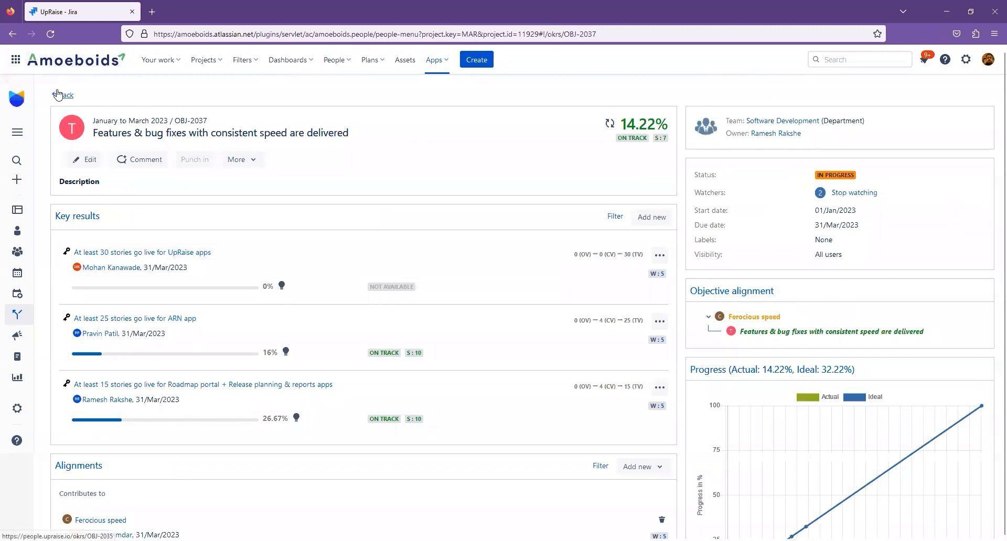
- Return to the Objectives & Key Results page and browse the list of all objectives
left_click(57, 95)
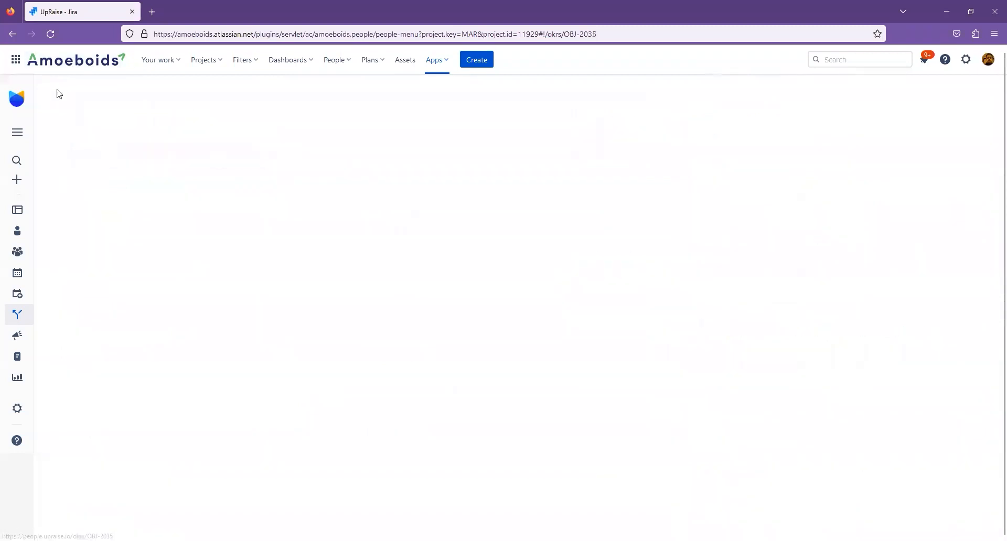
left_click(17, 314)
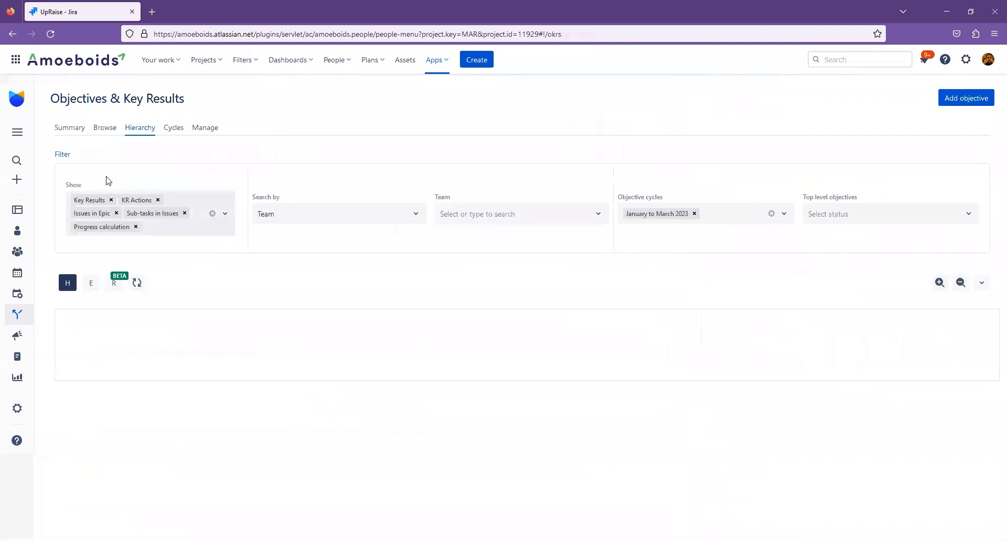
left_click(108, 133)
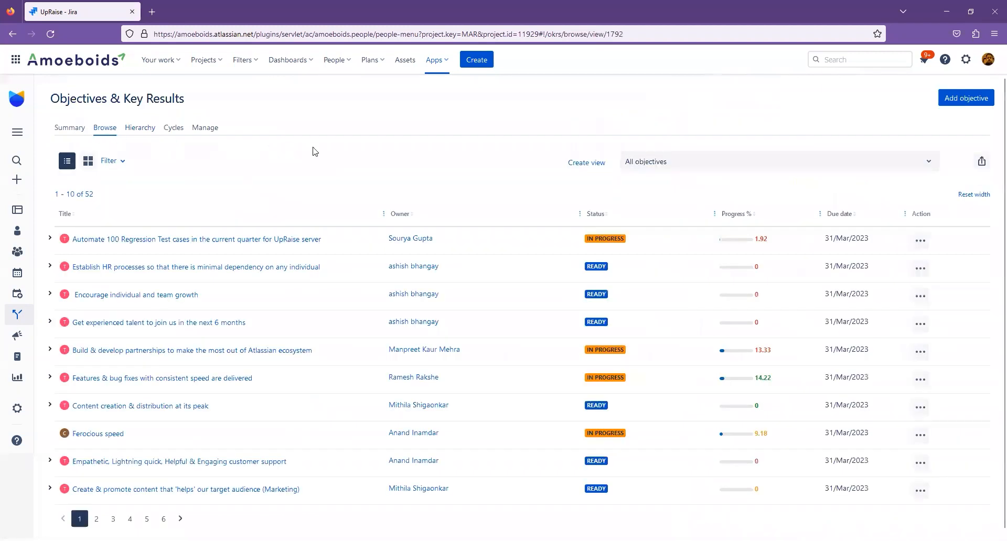
- Start a new objectives view, show its additional filters, inspect the Objective alignment filter choices and cancel the view
left_click(592, 168)
left_click(327, 419)
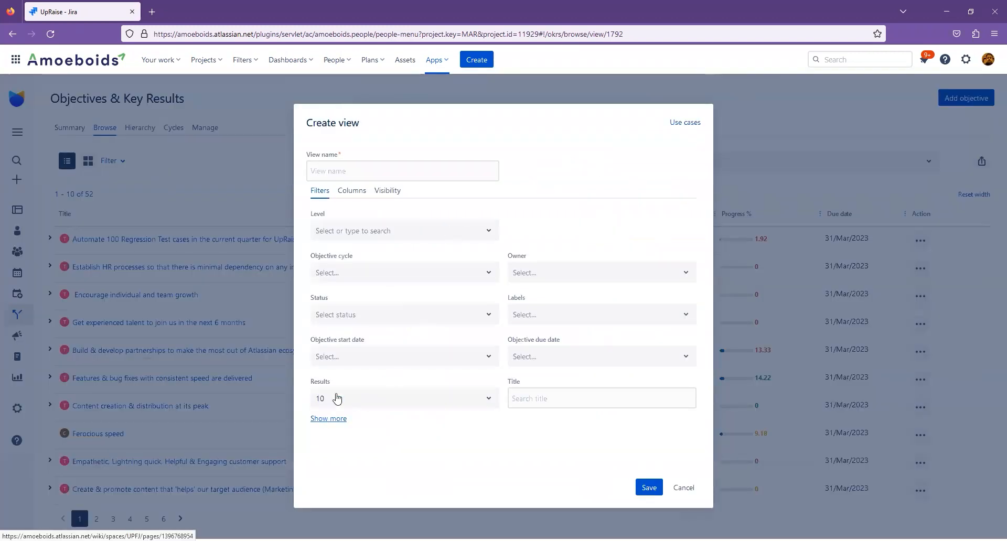
scroll(367, 368, "down", 3)
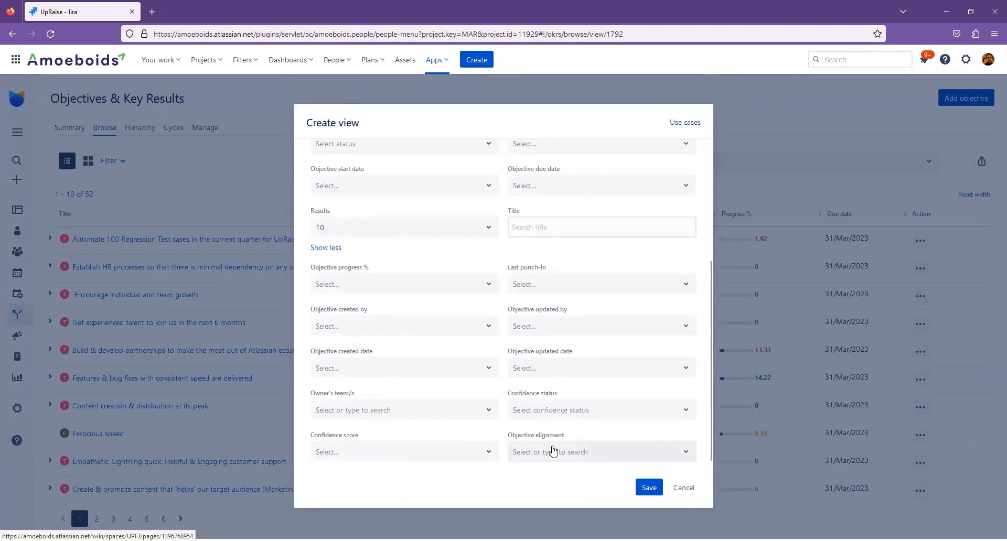
left_click(520, 450)
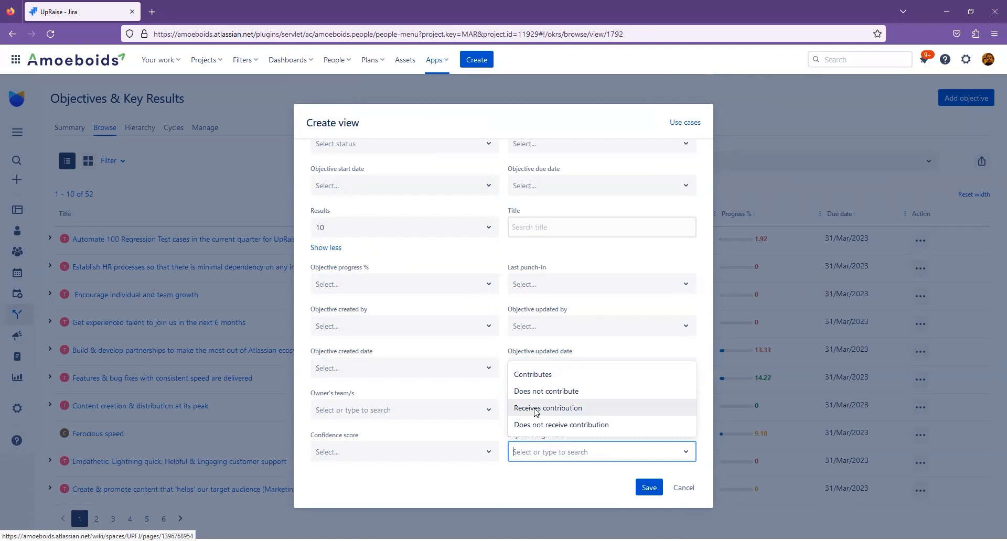
left_click(485, 436)
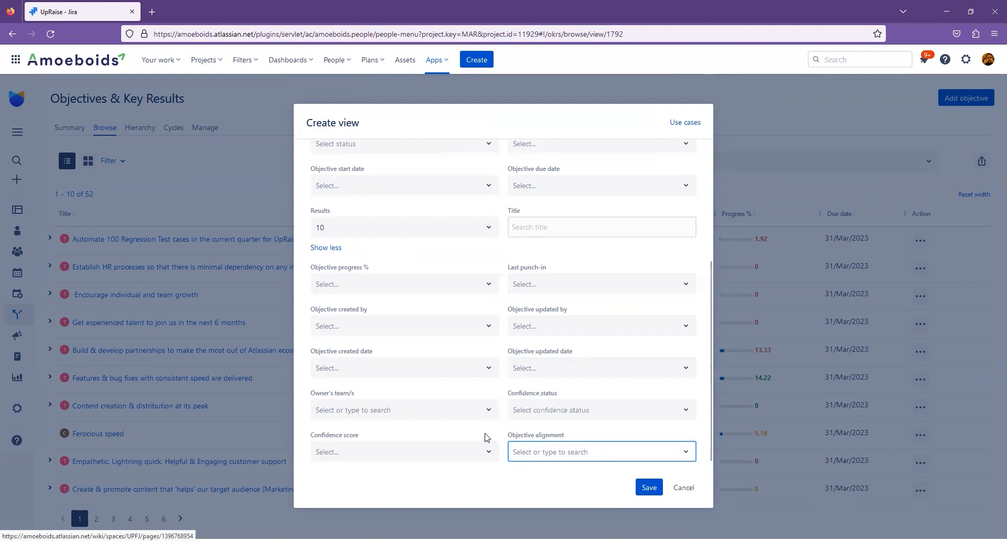
left_click(680, 488)
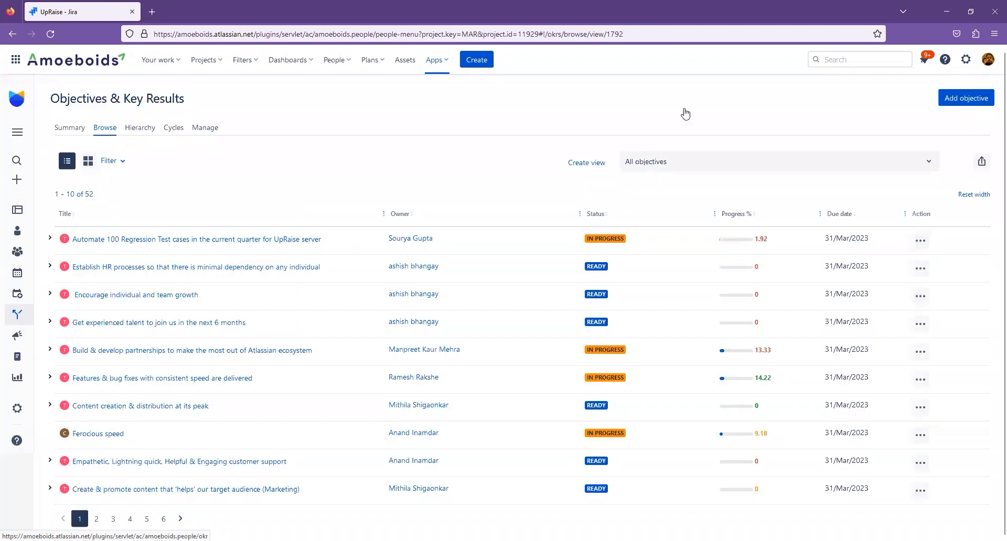